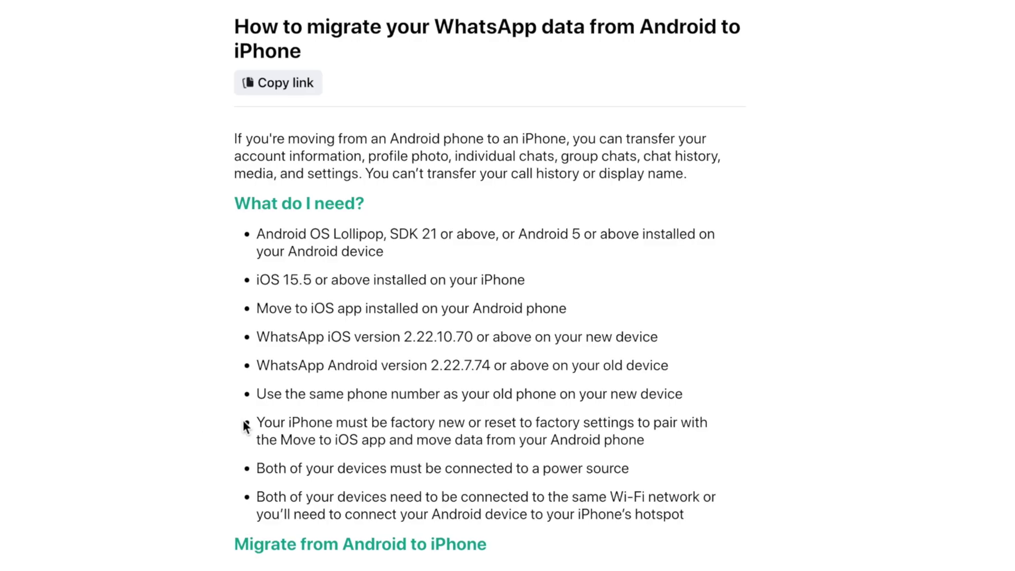
Highlight the 'Your iPhone must be factory new…' requirement under 'What do I need?'.
{"action": "left_click_drag", "start_coordinate": [254, 425], "coordinate": [660, 428]}
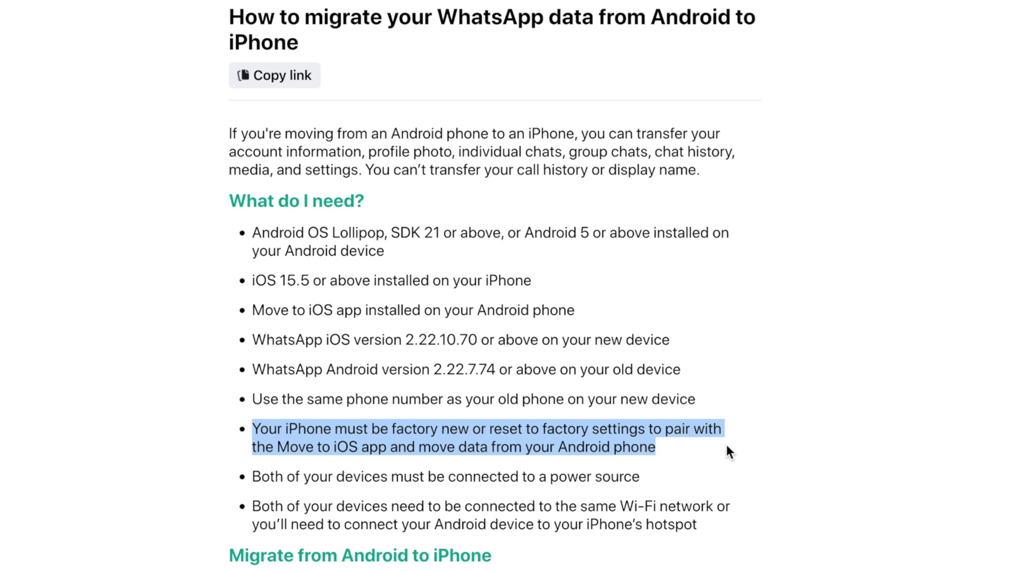
{"action": "left_click_drag", "start_coordinate": [661, 427], "coordinate": [730, 453]}
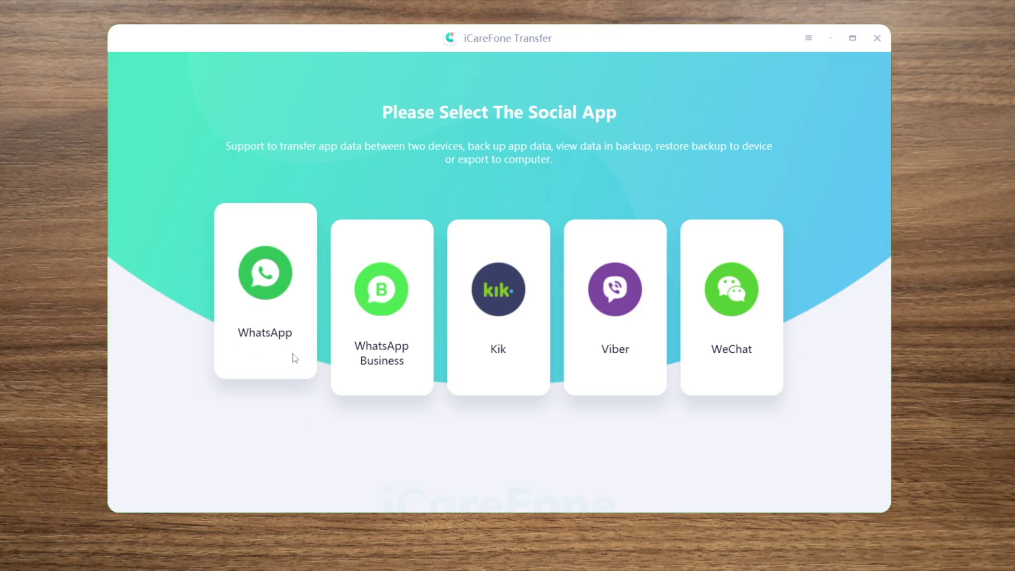
Choose WhatsApp and transfer from the Samsung source to the iPhone 14 destination.
{"action": "left_click", "coordinate": [294, 358]}
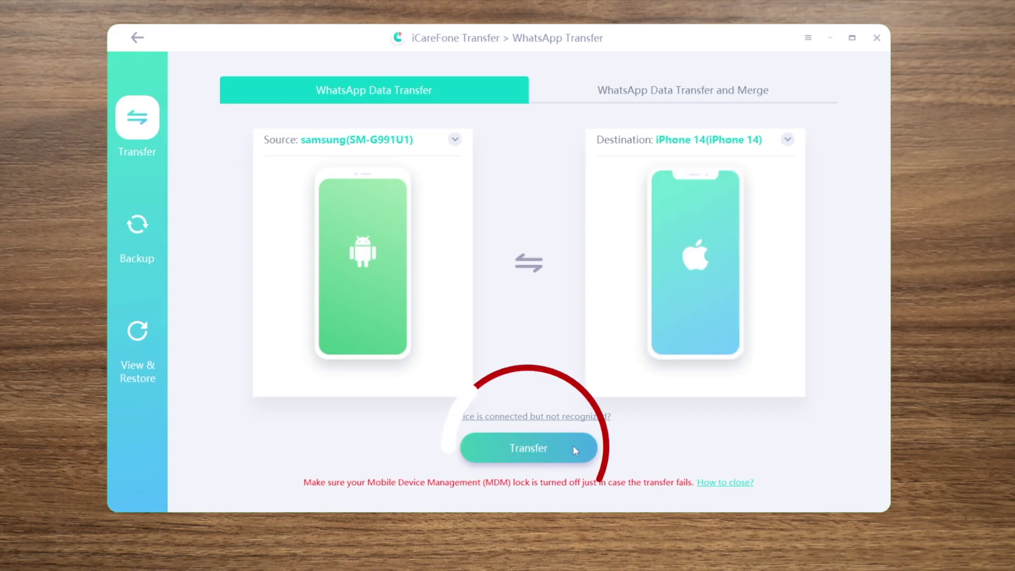
{"action": "left_click", "coordinate": [572, 447]}
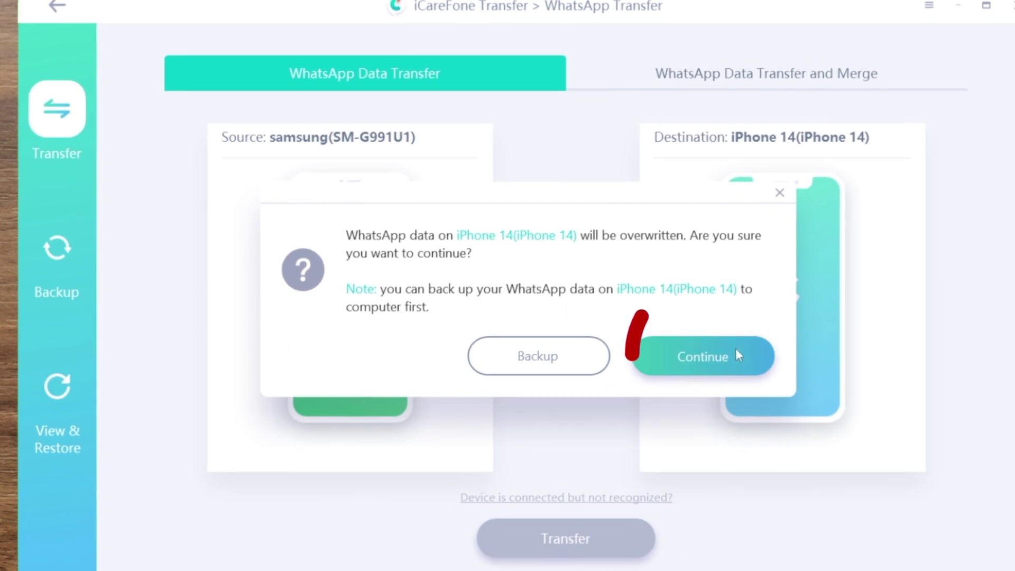
Accept the overwrite warning and continue with the 2022-09-20 backup from backup history.
{"action": "left_click", "coordinate": [733, 354]}
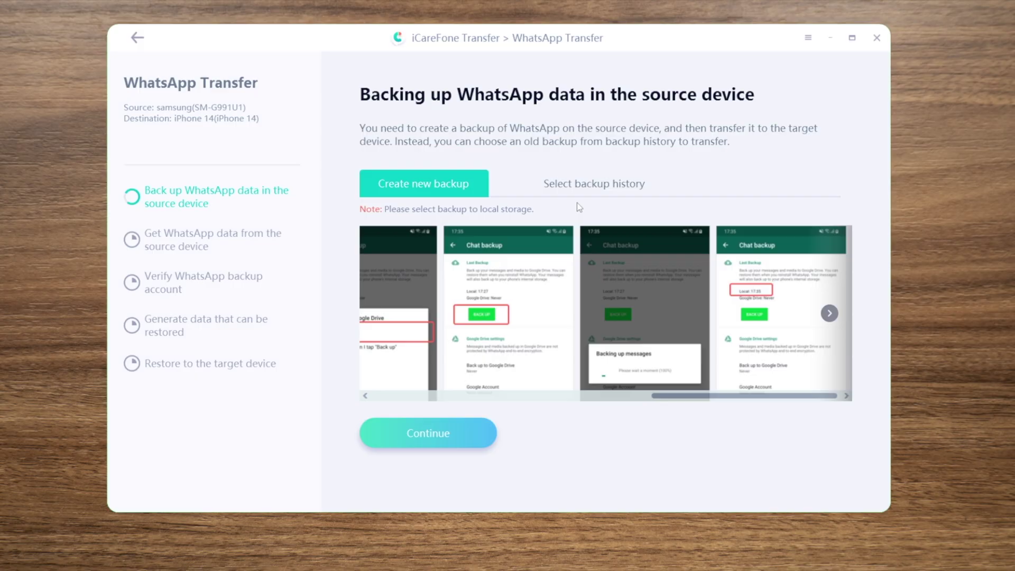
{"action": "left_click", "coordinate": [591, 187]}
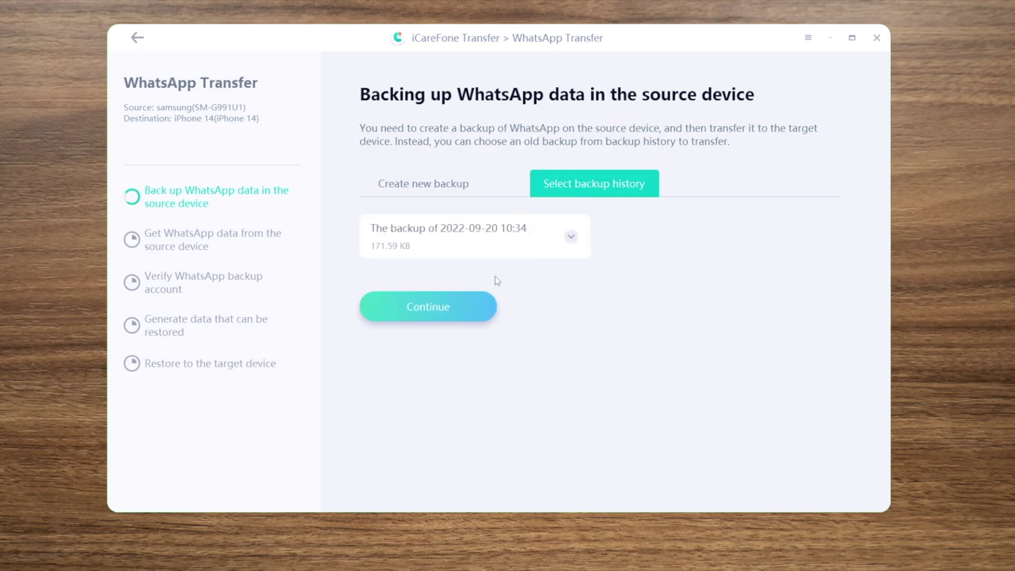
{"action": "left_click", "coordinate": [476, 306]}
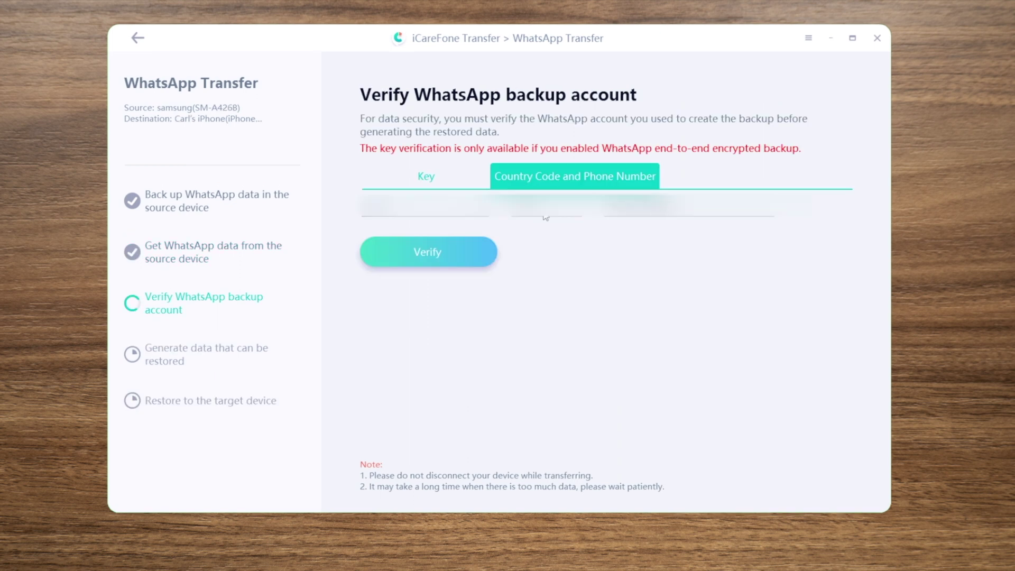
Verify the backup's WhatsApp account, accept both notices, and toggle all data categories.
{"action": "left_click", "coordinate": [473, 247]}
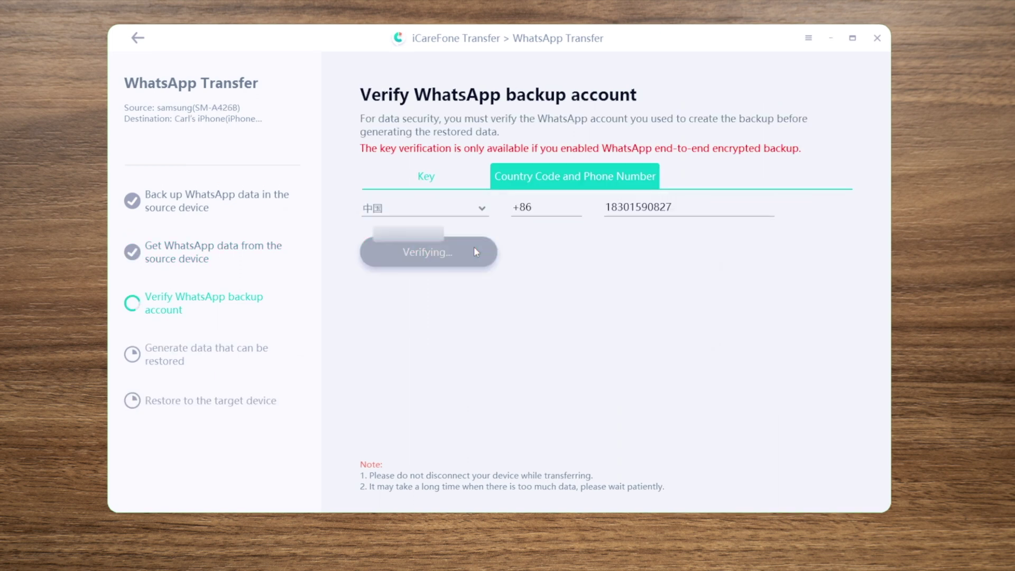
{"action": "left_click", "coordinate": [660, 291]}
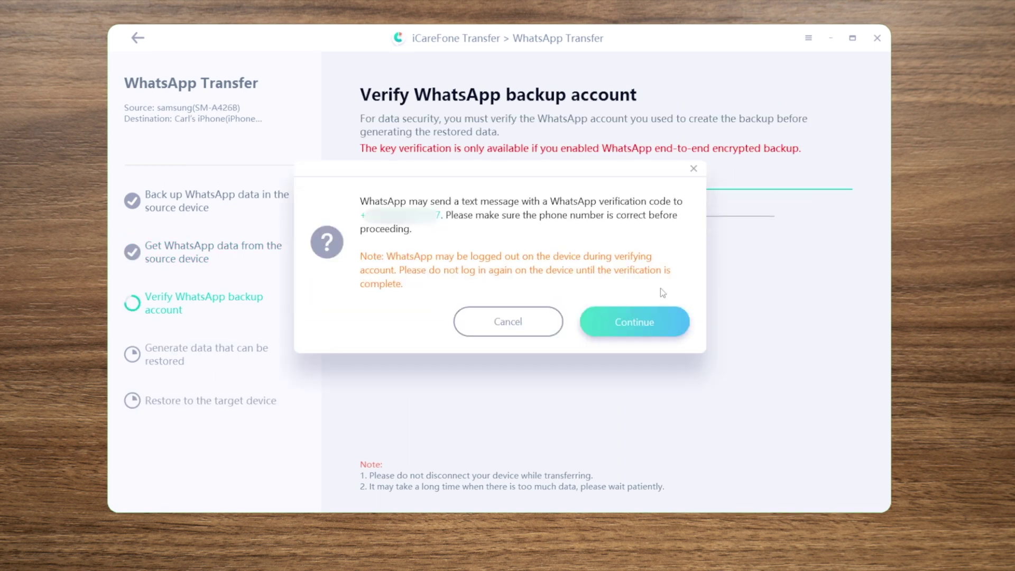
{"action": "left_click", "coordinate": [655, 318]}
{"action": "left_click", "coordinate": [366, 187]}
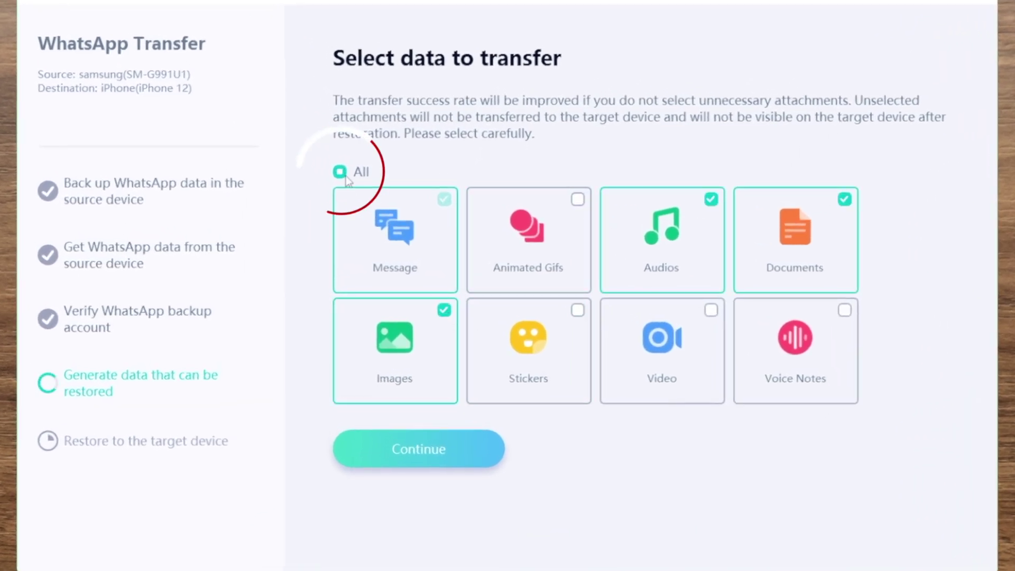
Continue from the data selection screen and let restorable data generate to 100%.
{"action": "left_click", "coordinate": [454, 447]}
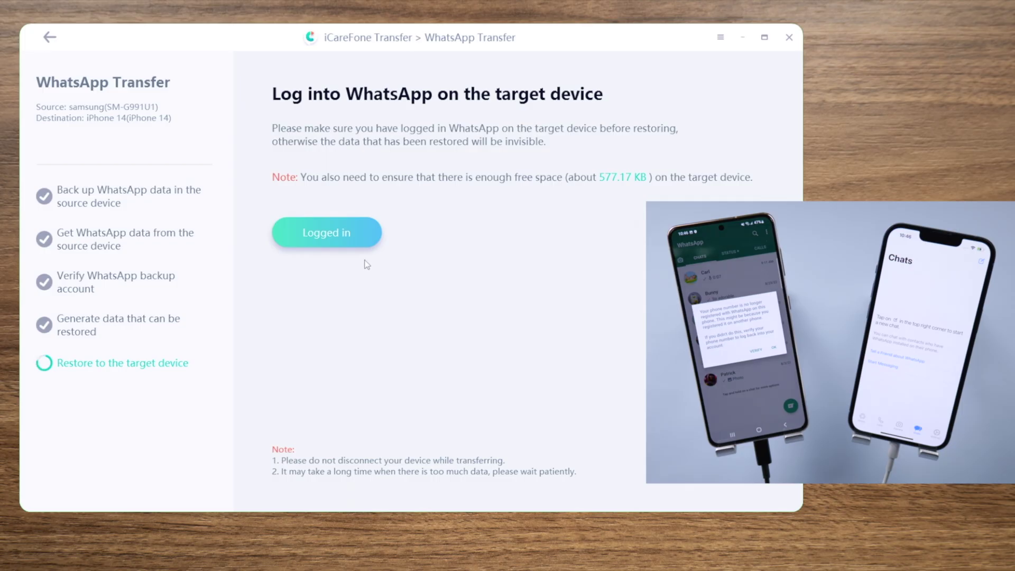
Confirm the iPhone's WhatsApp login so the Samsung chats restore to it.
{"action": "left_click", "coordinate": [362, 235]}
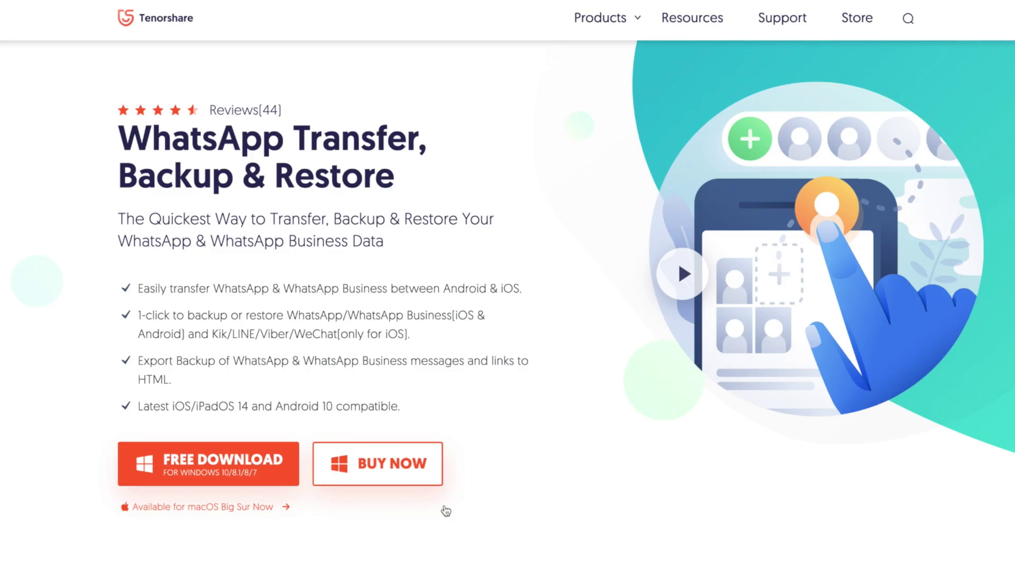
Choose BUY NOW on the WhatsApp Transfer product page to see licence pricing.
{"action": "left_click", "coordinate": [429, 477]}
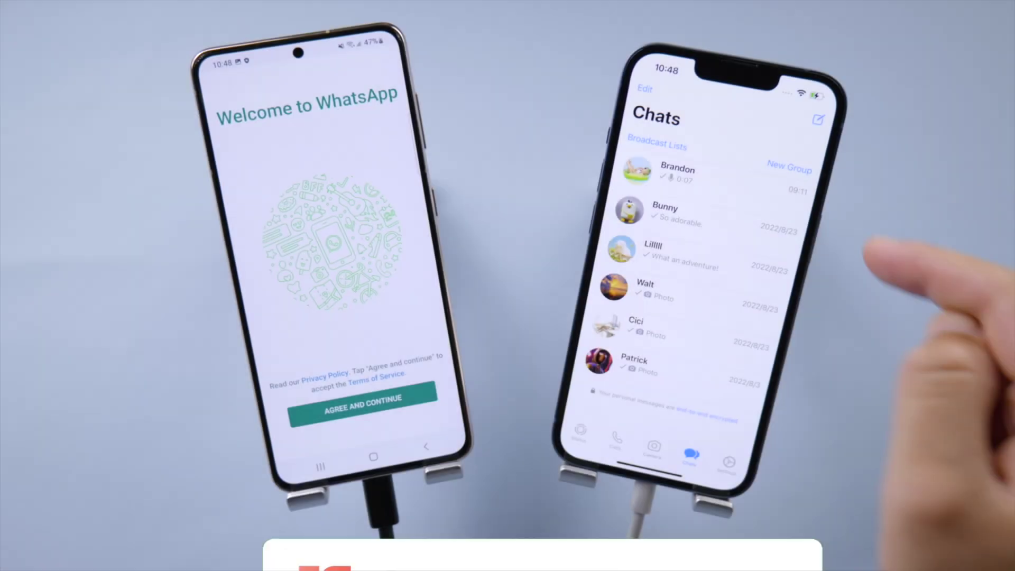